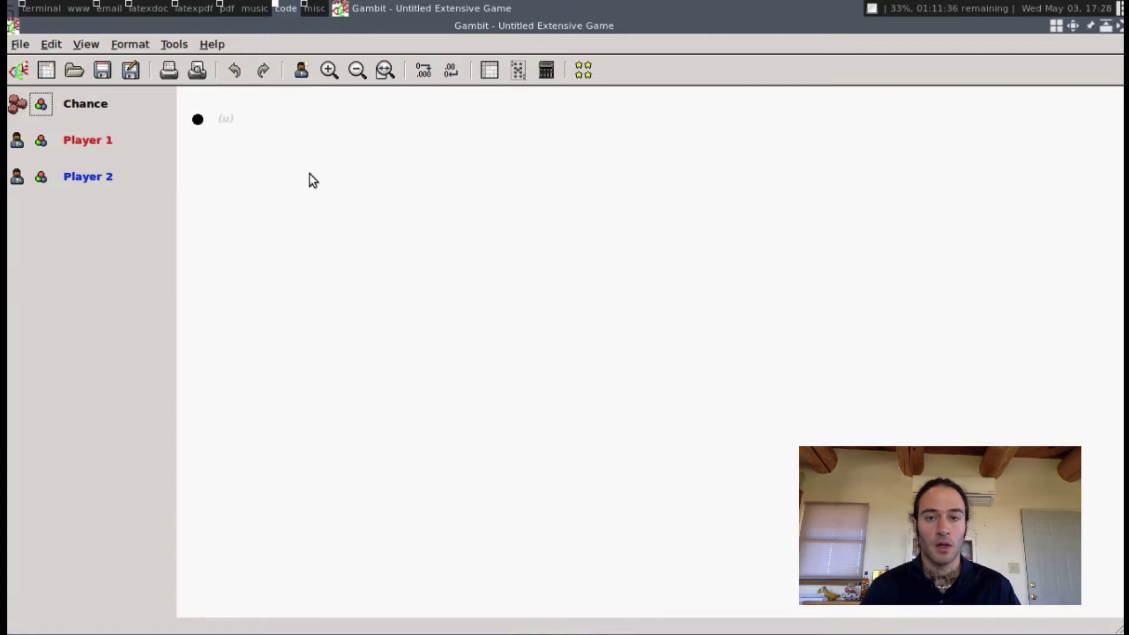
Create a new untitled extensive game and select its single root node.
left_click(20, 45)
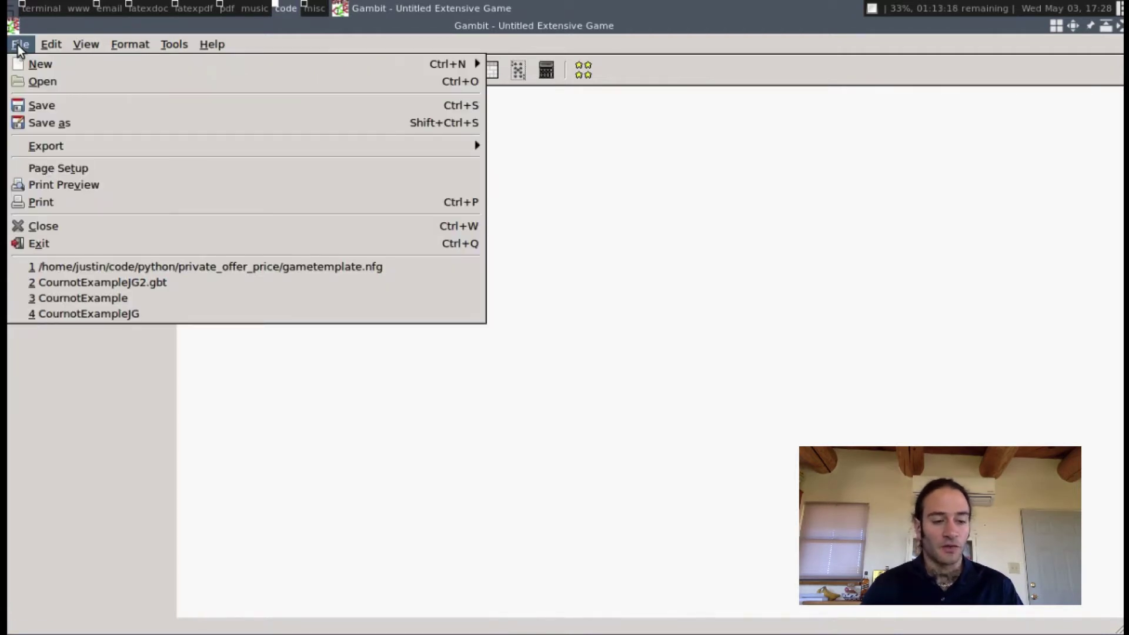
mouse_move(25, 66)
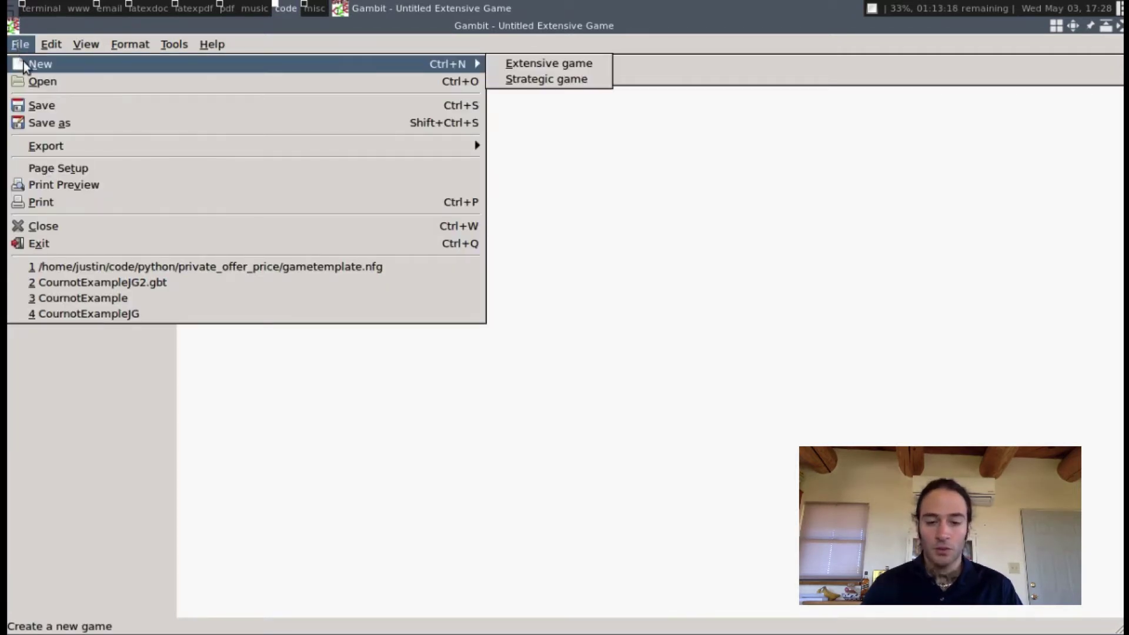
left_click(548, 63)
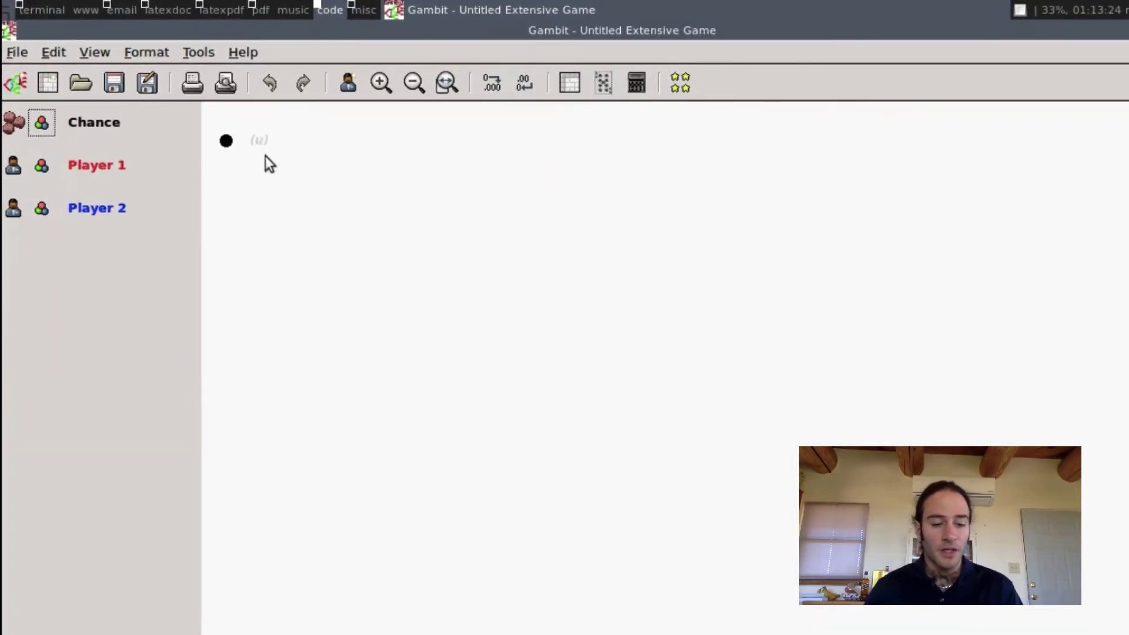
left_click(229, 142)
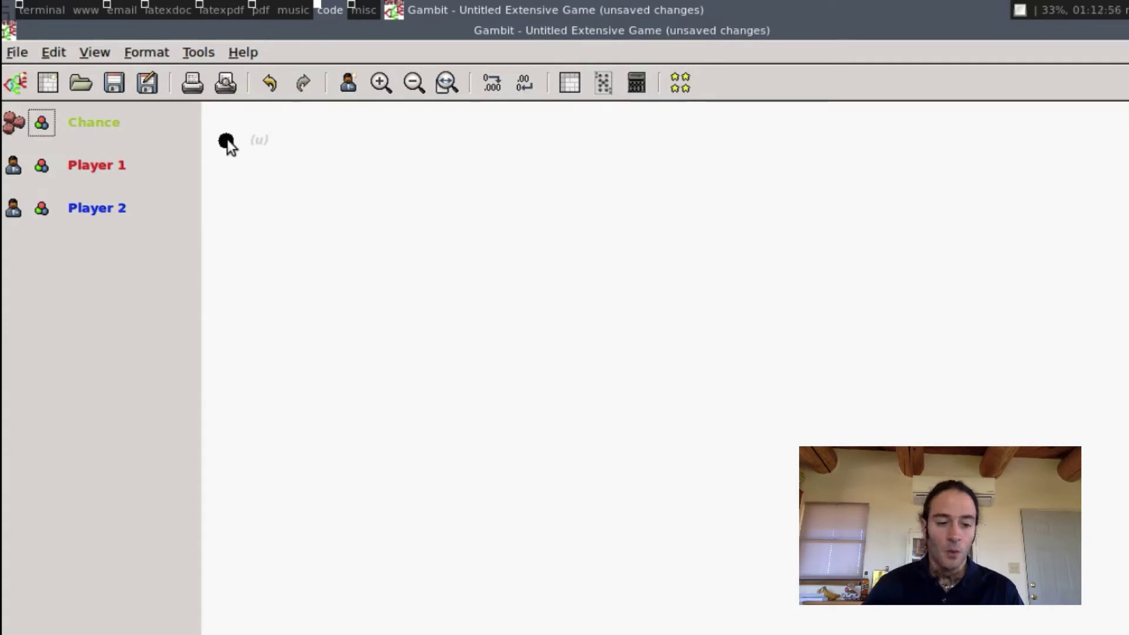
Insert a Player 1 move with two actions at the root, as information set 1:1.
right_click(227, 141)
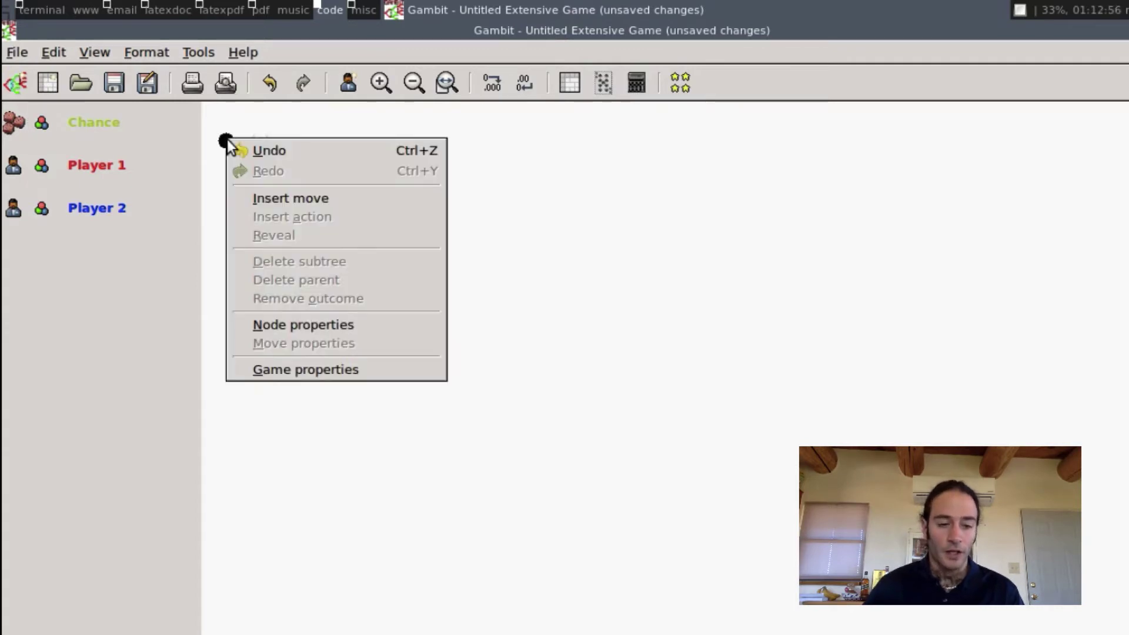
left_click(280, 192)
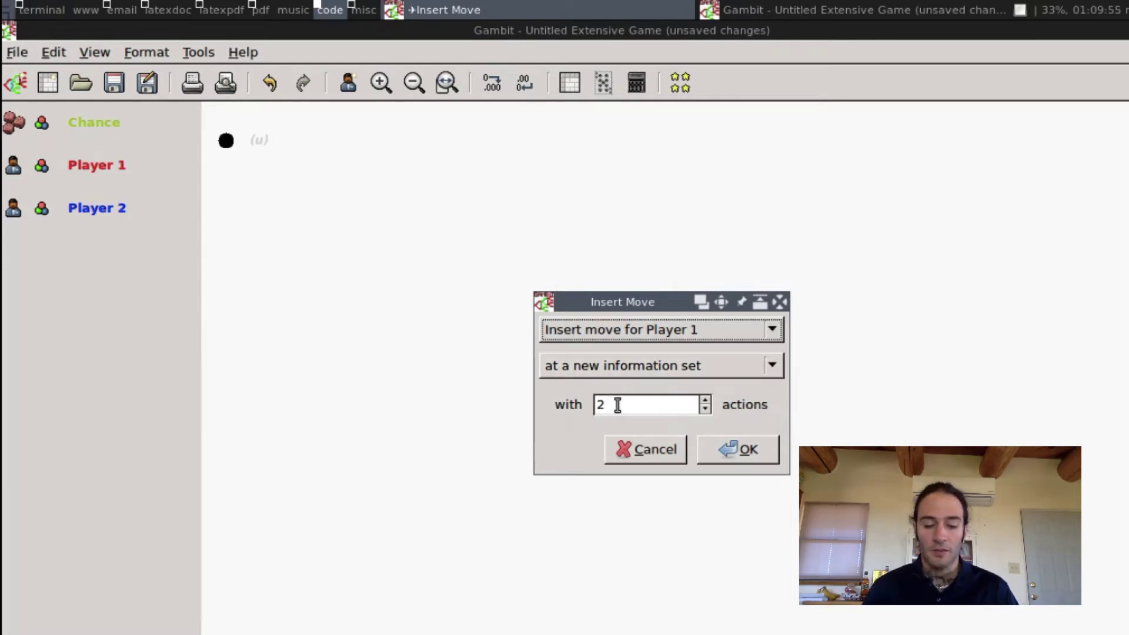
left_click(719, 446)
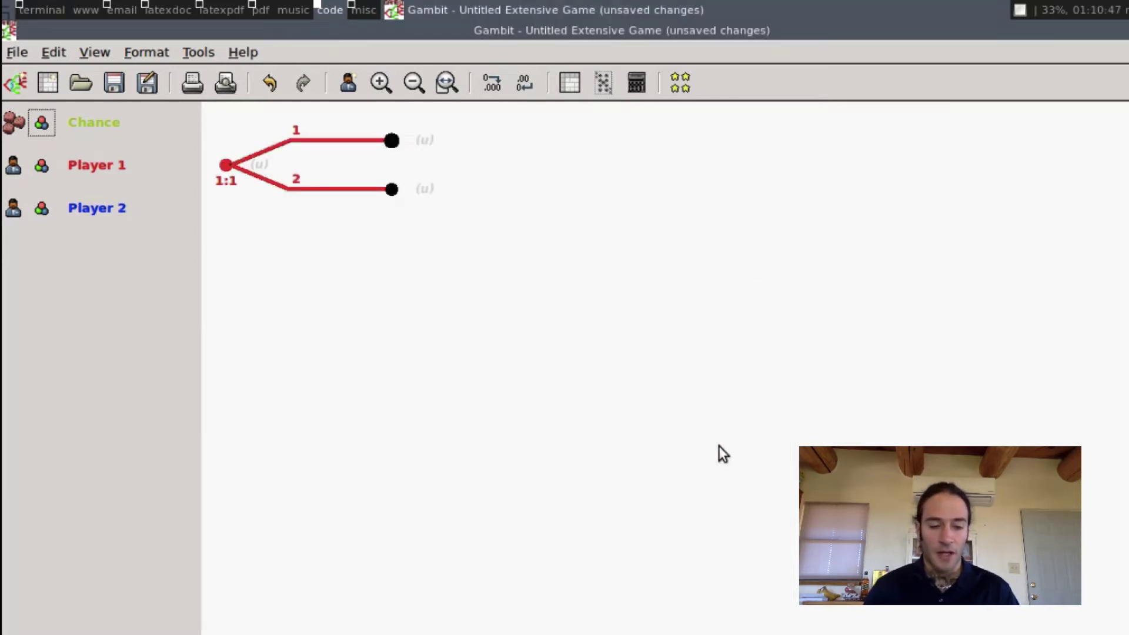
Relabel Player 1's root actions from 1 and 2 to H and L.
double_click(299, 132)
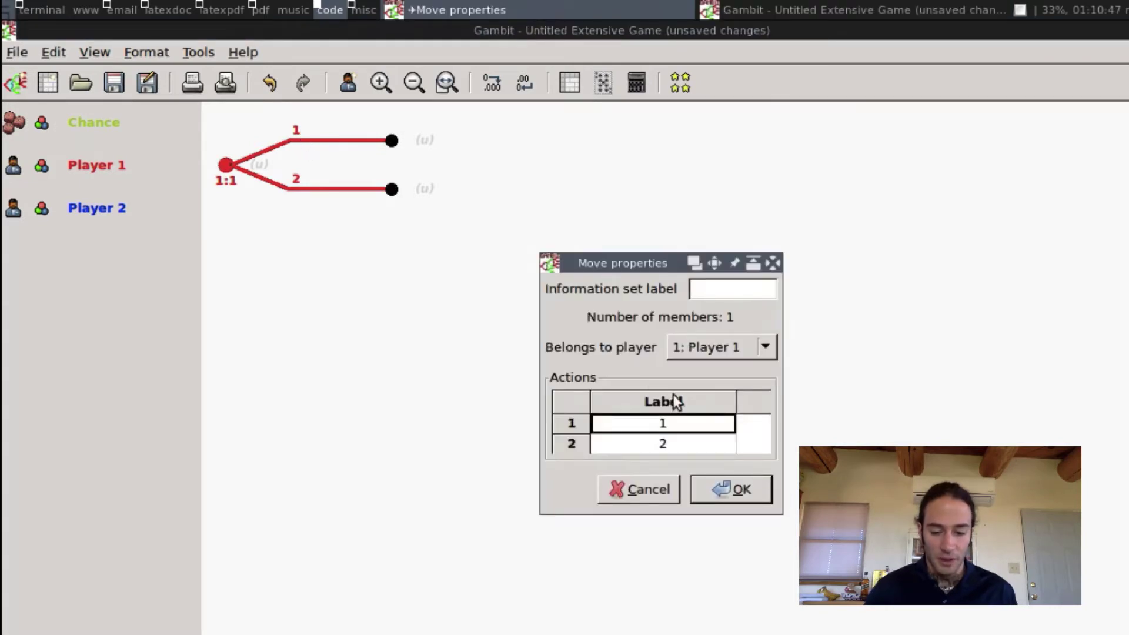
left_click(674, 424)
type("H")
key("Return")
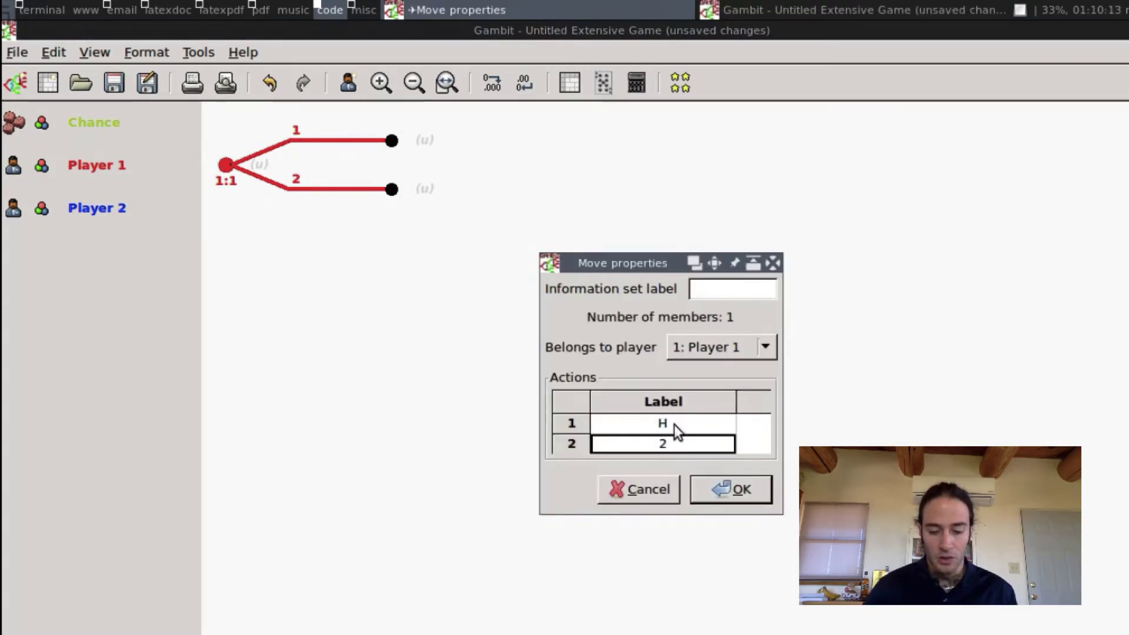
left_click(677, 442)
key("BackSpace")
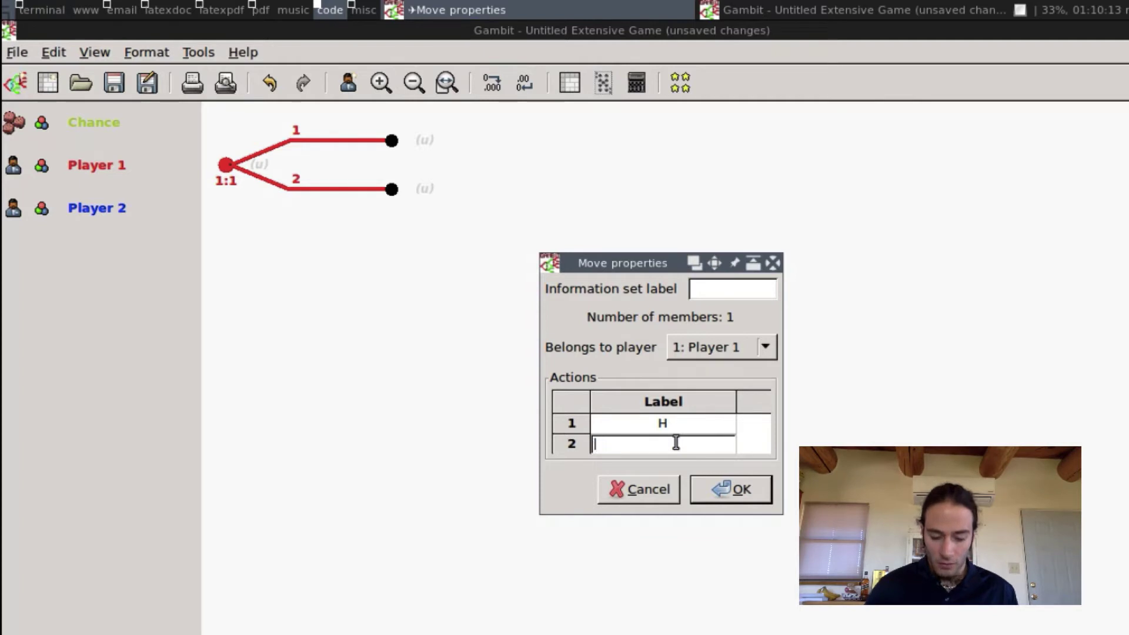
type("L")
key("Return")
left_click(725, 489)
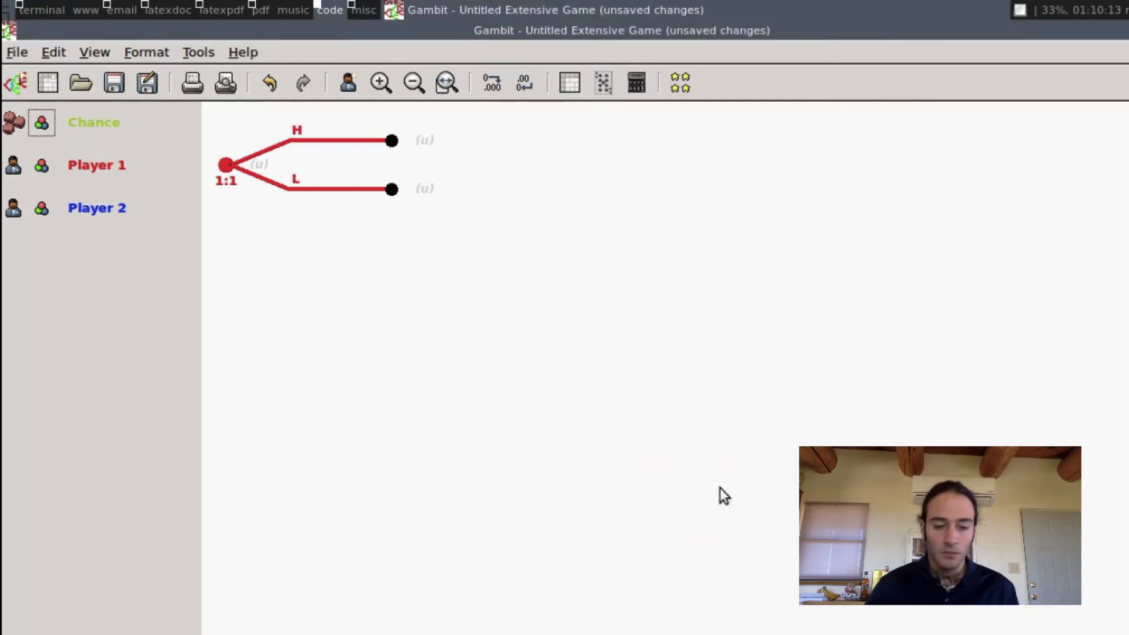
Insert a two-action Player 2 move at the node after H.
right_click(391, 140)
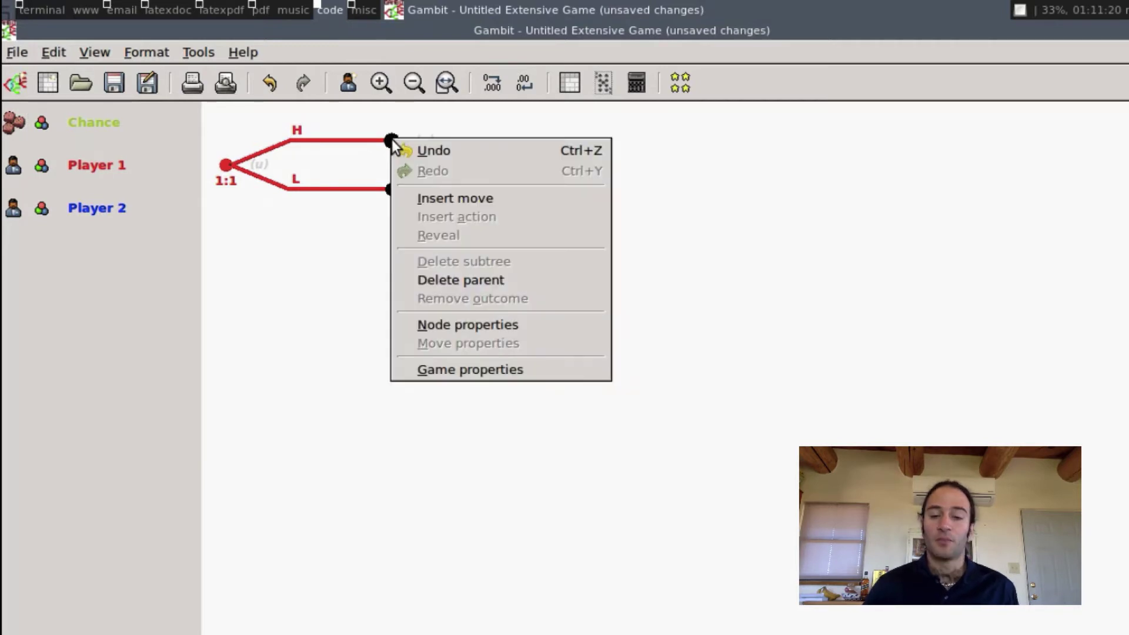
left_click(449, 198)
left_click(638, 328)
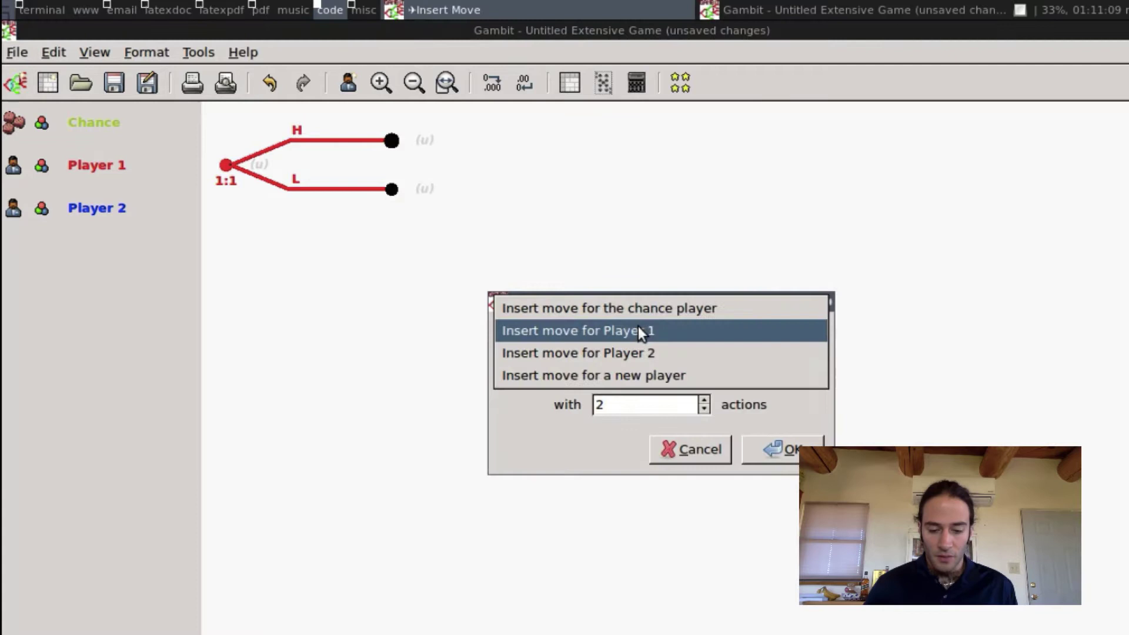
left_click(635, 351)
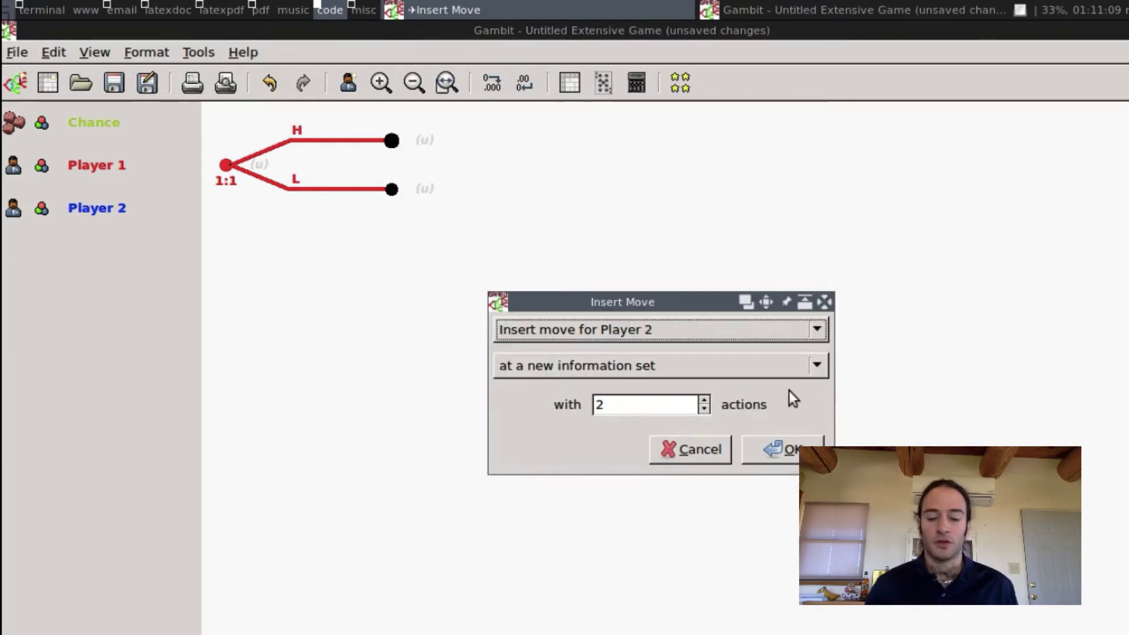
left_click(785, 448)
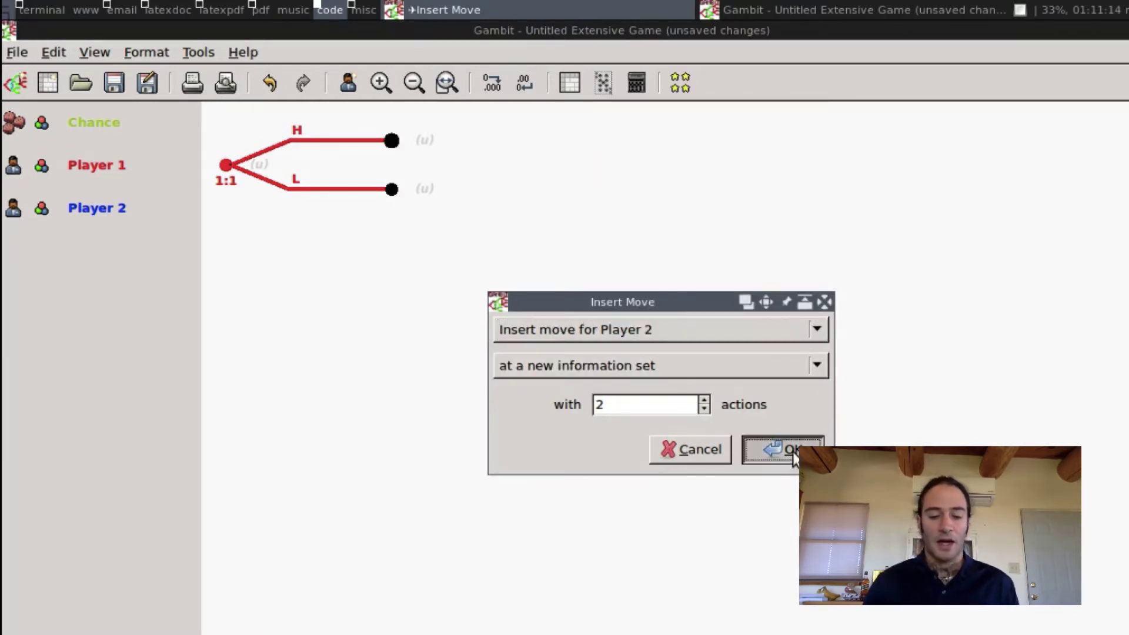
Label that Player 2 move's actions U and D.
double_click(423, 130)
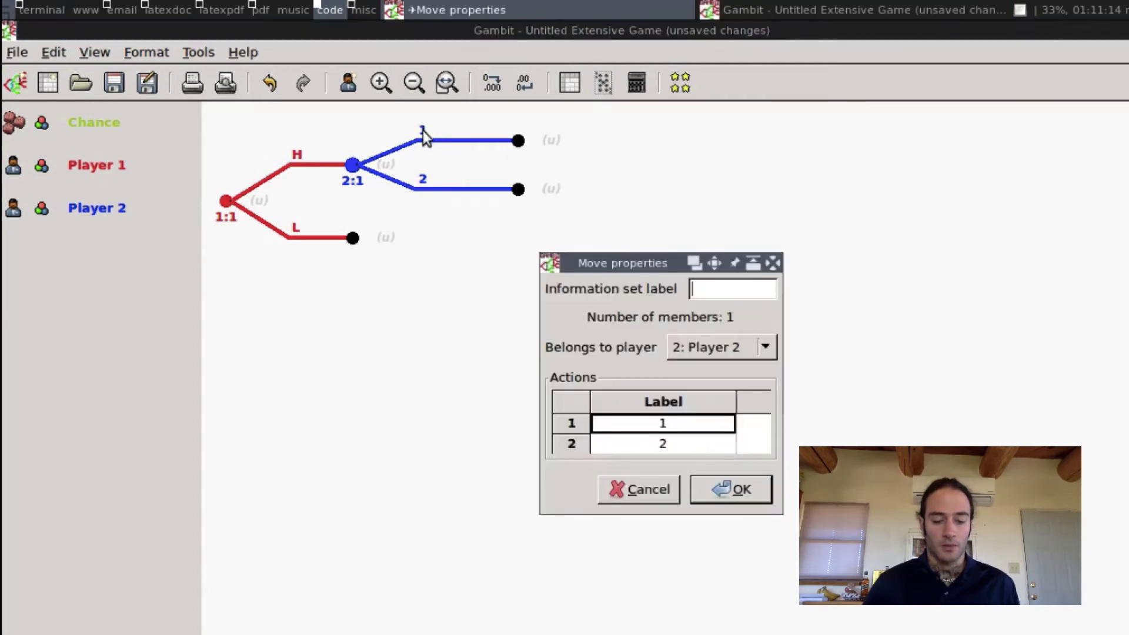
left_click(674, 419)
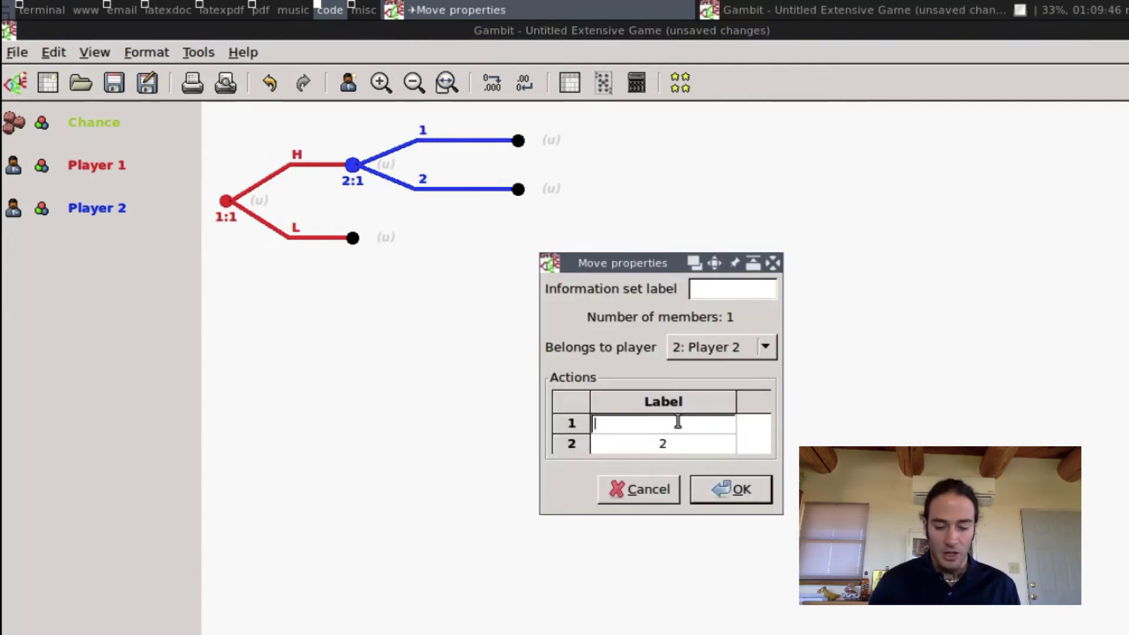
type("U")
left_click(669, 446)
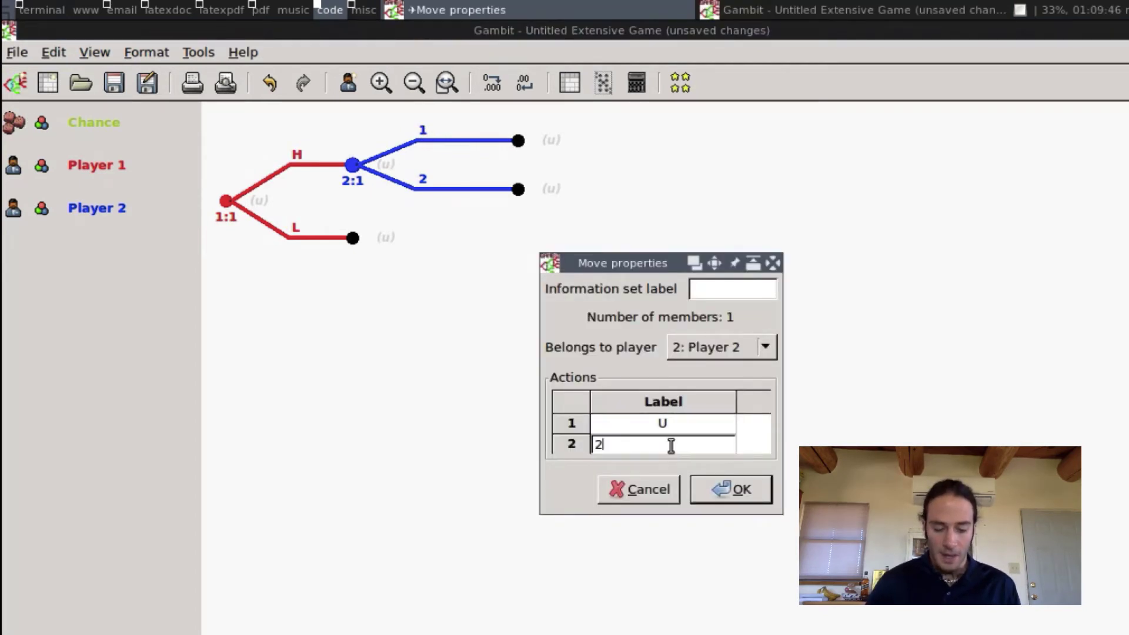
key("BackSpace")
type("D")
key("Return")
left_click(731, 489)
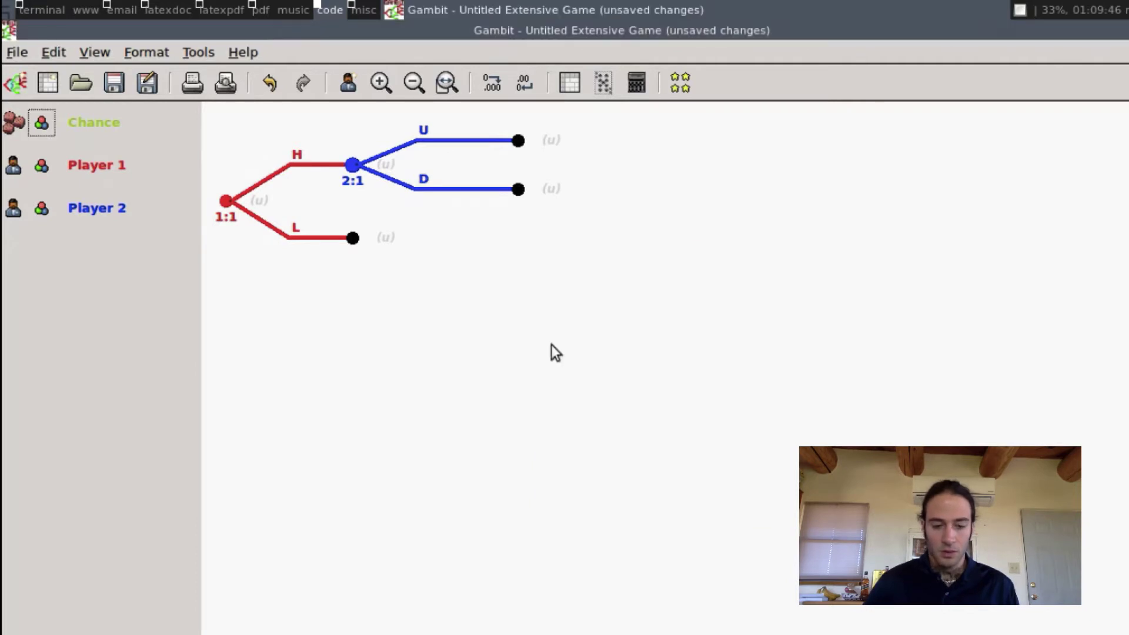
Insert a two-action Player 2 move at the node after L.
right_click(355, 236)
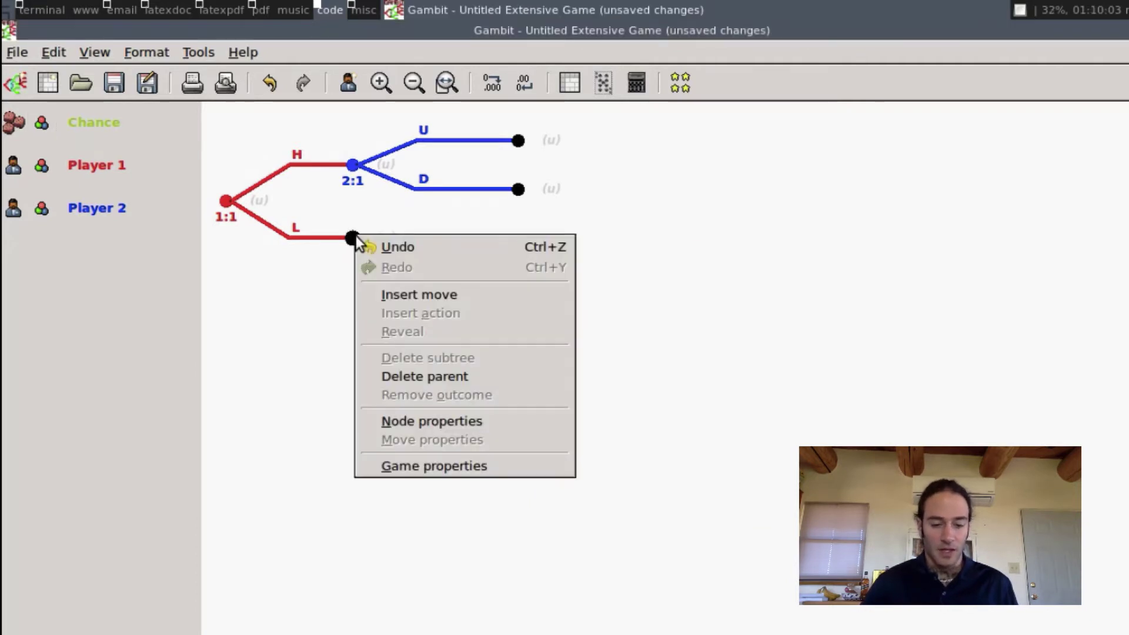
left_click(386, 294)
left_click(674, 332)
left_click(668, 354)
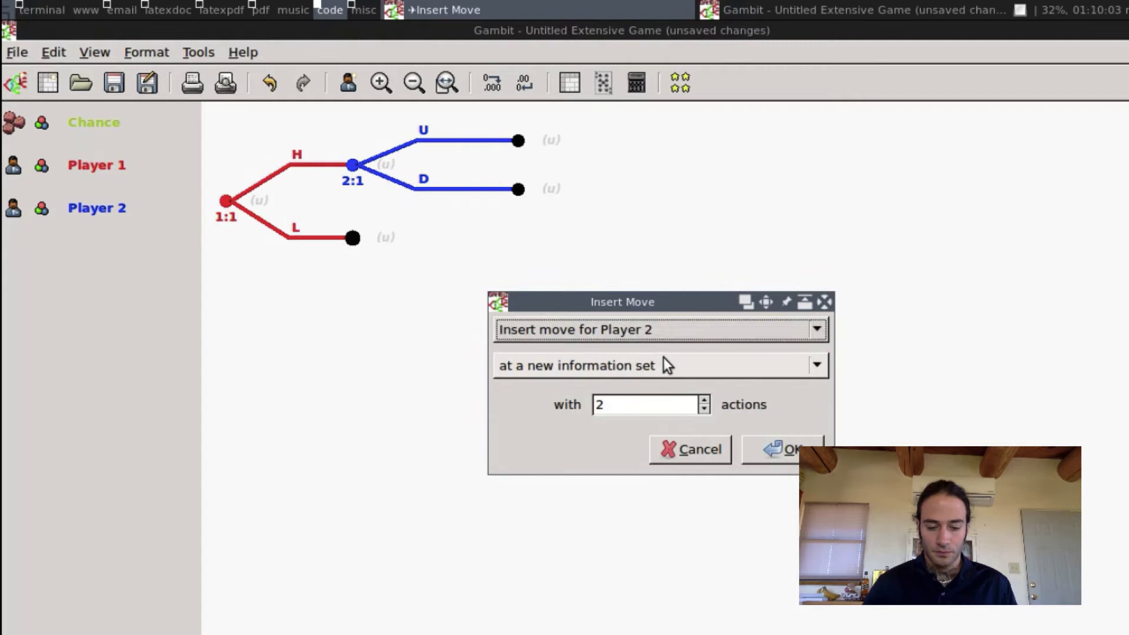
left_click(794, 451)
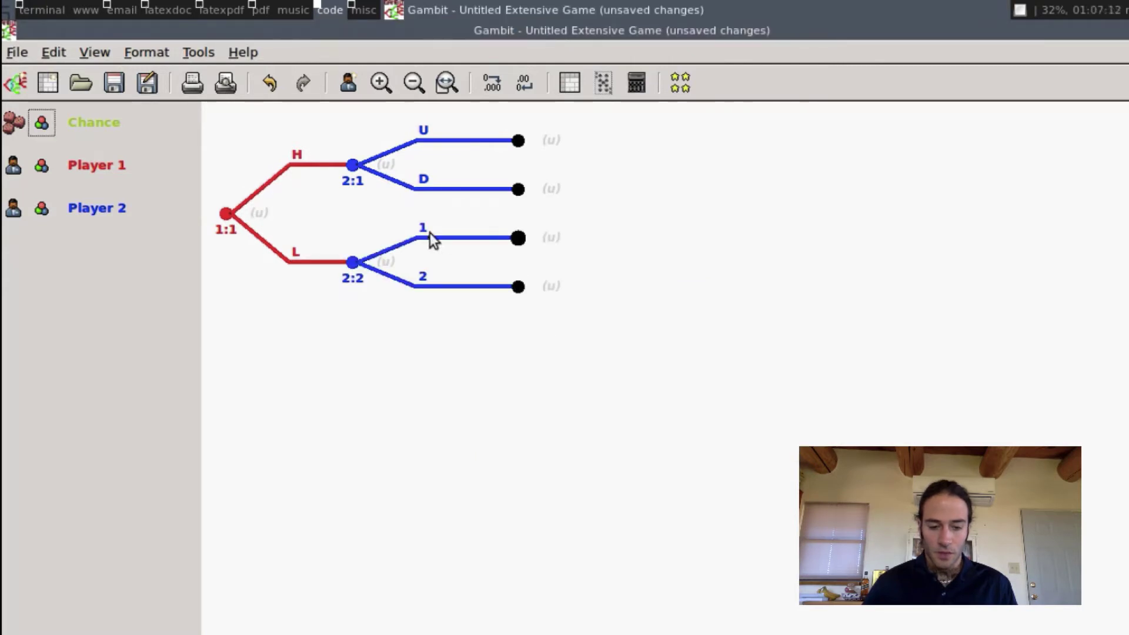
Rename the lower Player 2 move's actions to U and D.
double_click(423, 234)
left_click(698, 424)
type("U")
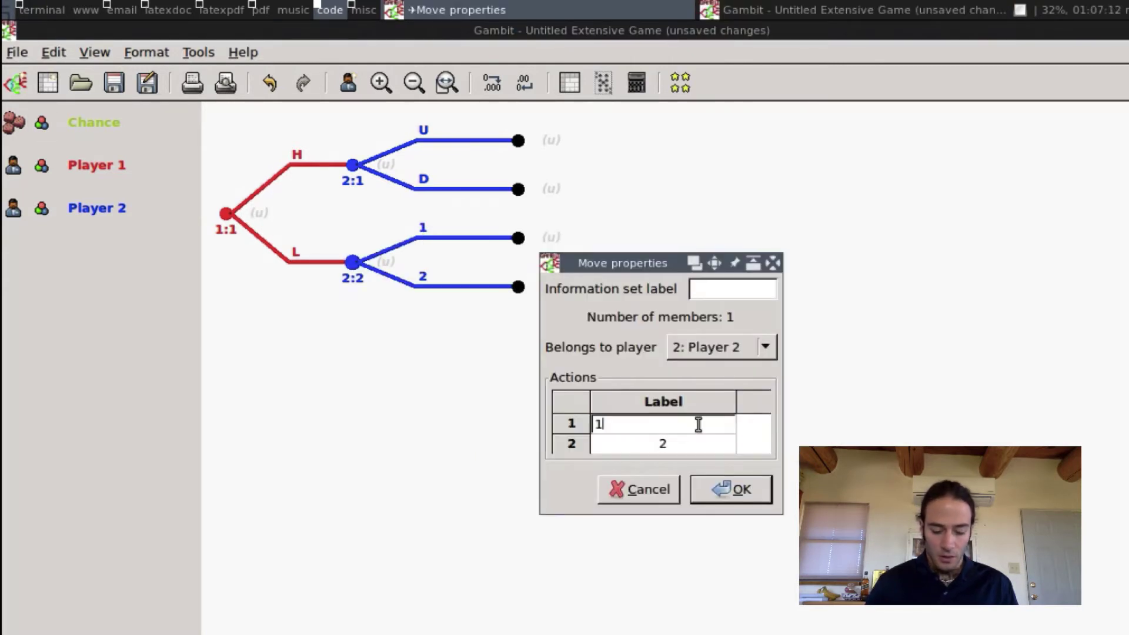
key("Return")
left_click(693, 438)
type("D")
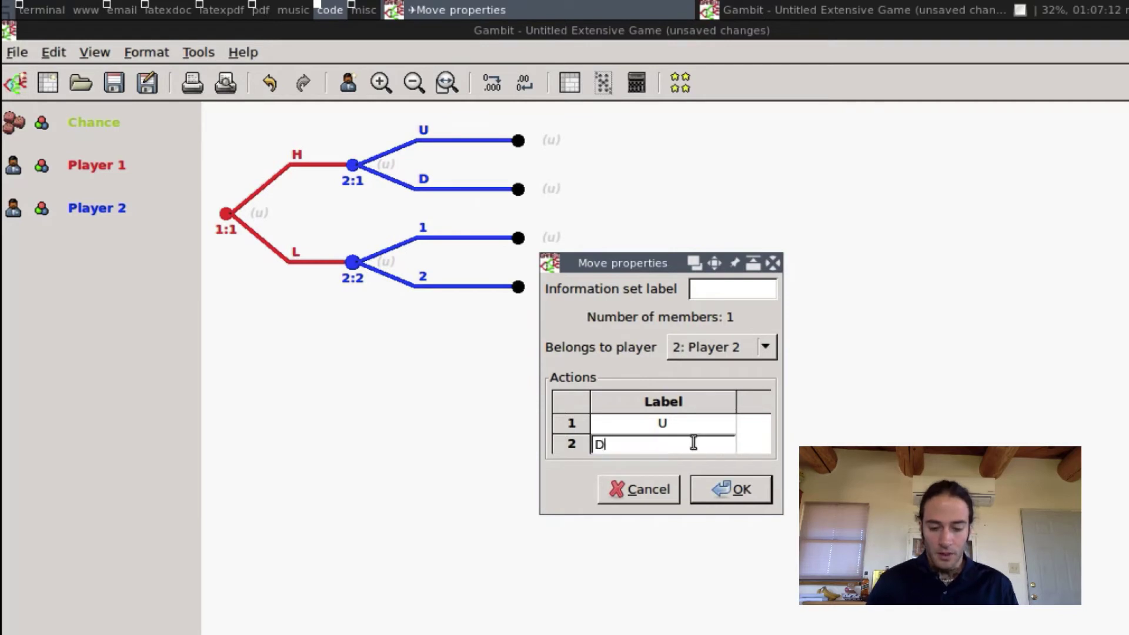
key("Return")
left_click(758, 483)
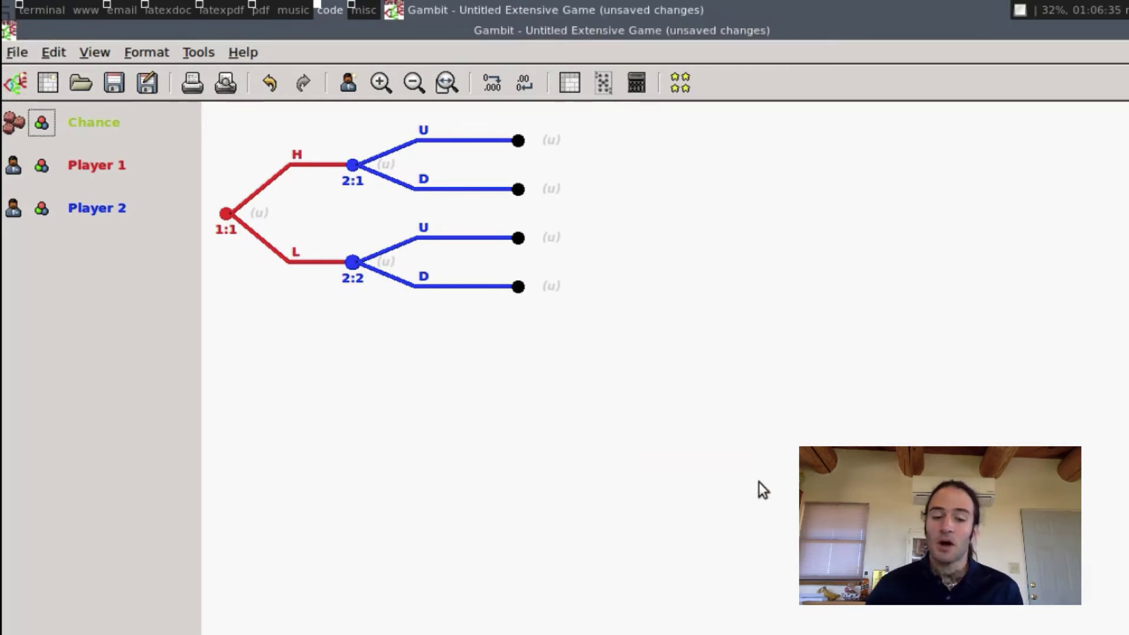
Enter payoffs 2, 1 and -1, 3 for the first two outcomes.
left_click(552, 142)
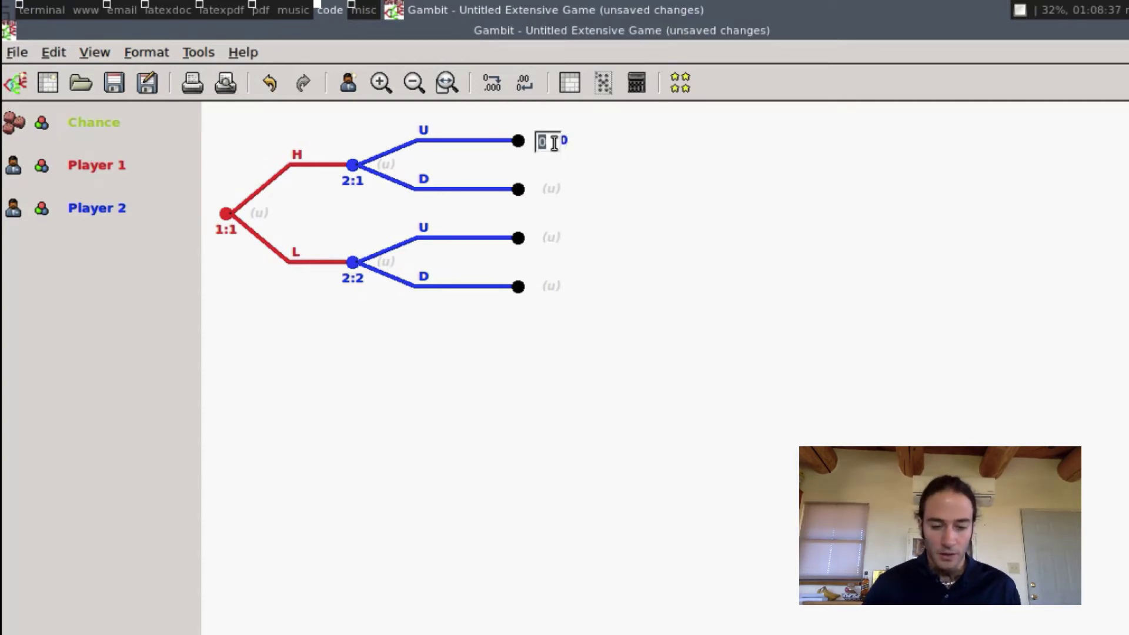
type("2")
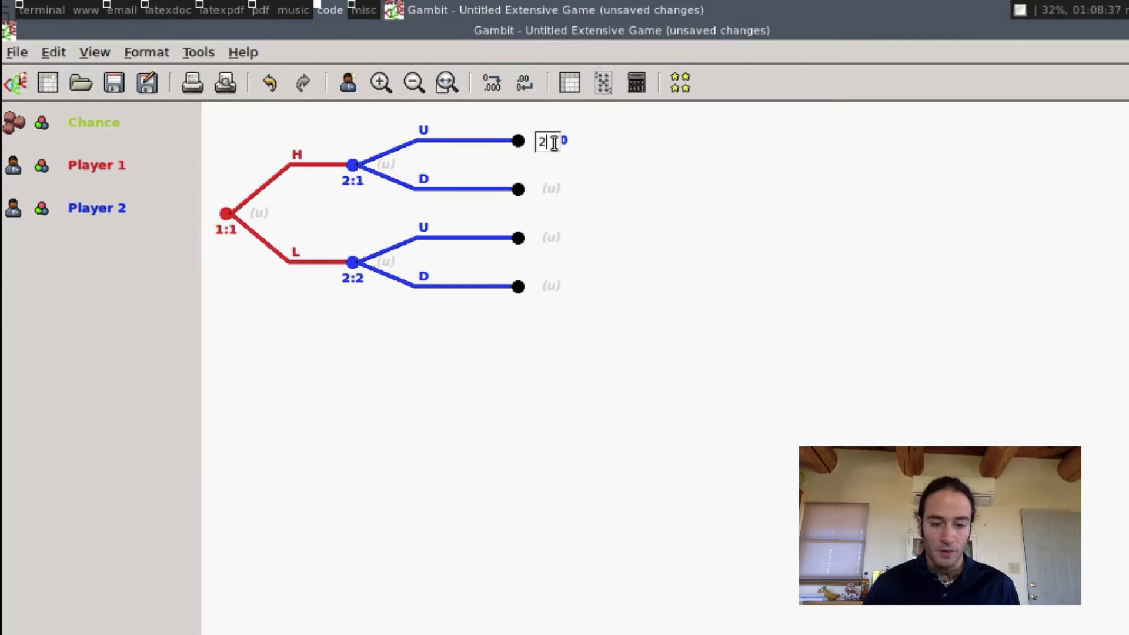
key("Return")
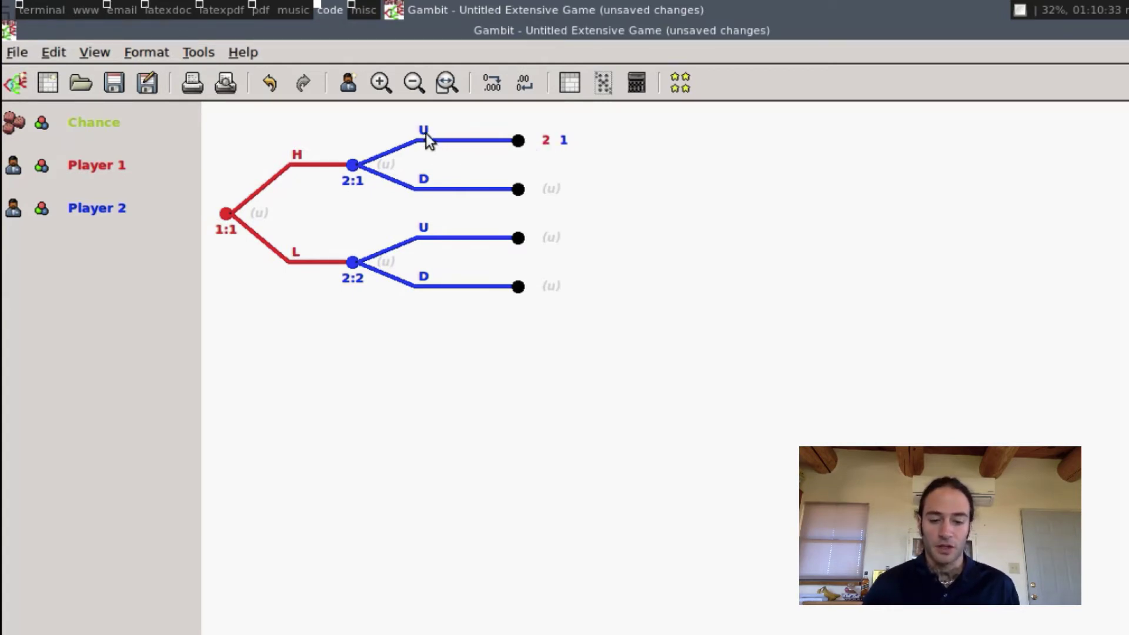
left_click(550, 188)
type("-1")
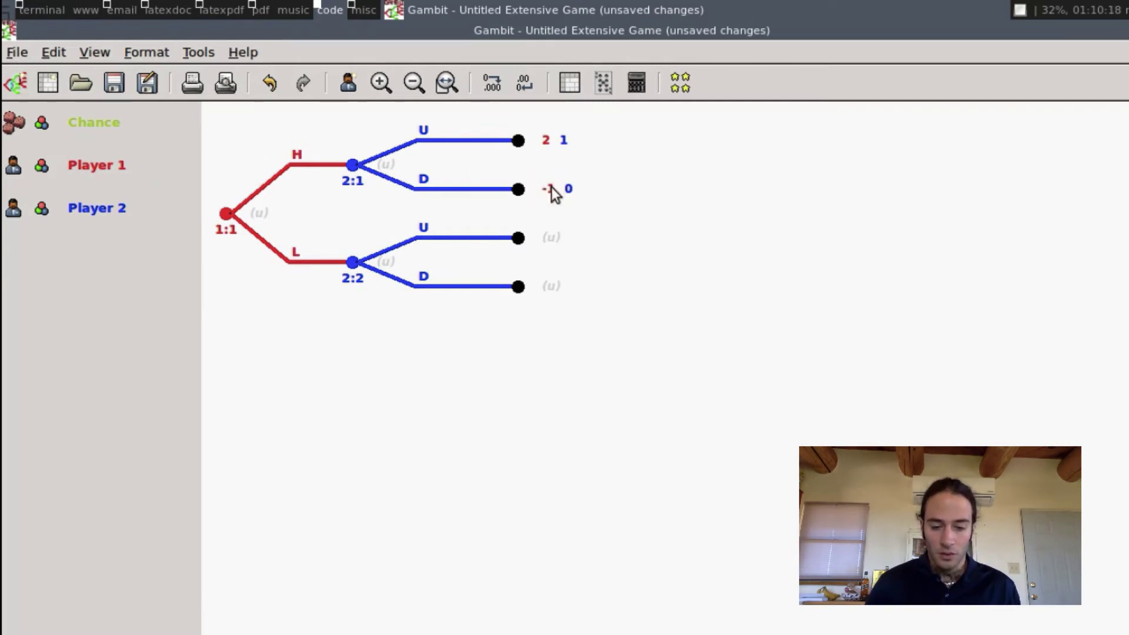
key("Tab")
type("3")
key("Return")
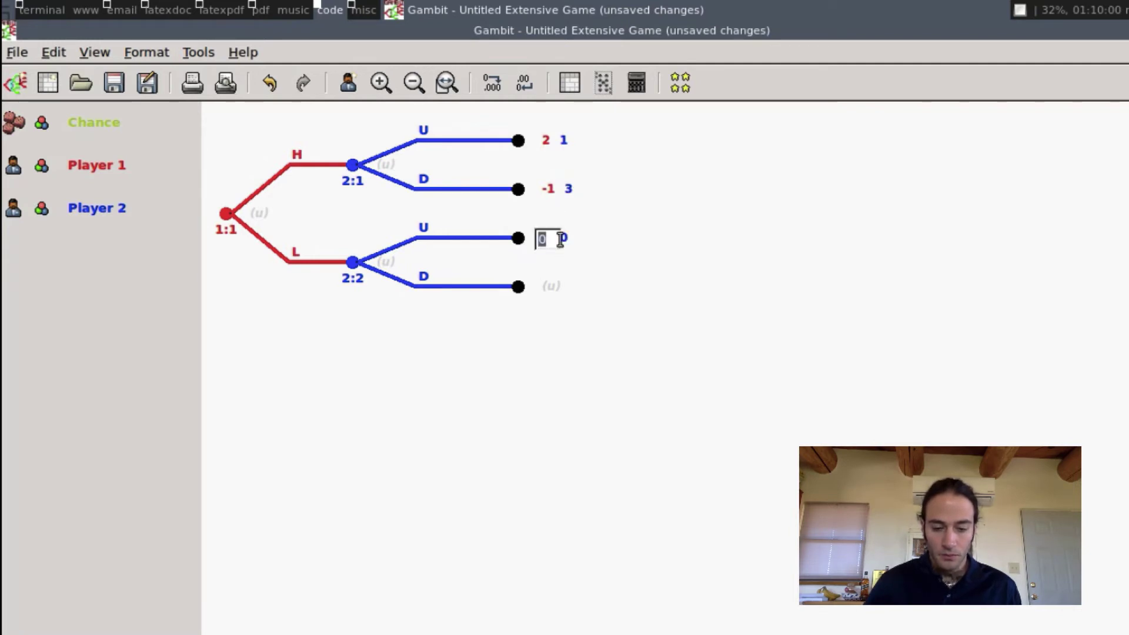
Enter payoffs 4, 2 and 3, 4 for the remaining two outcomes.
type("4")
key("Return")
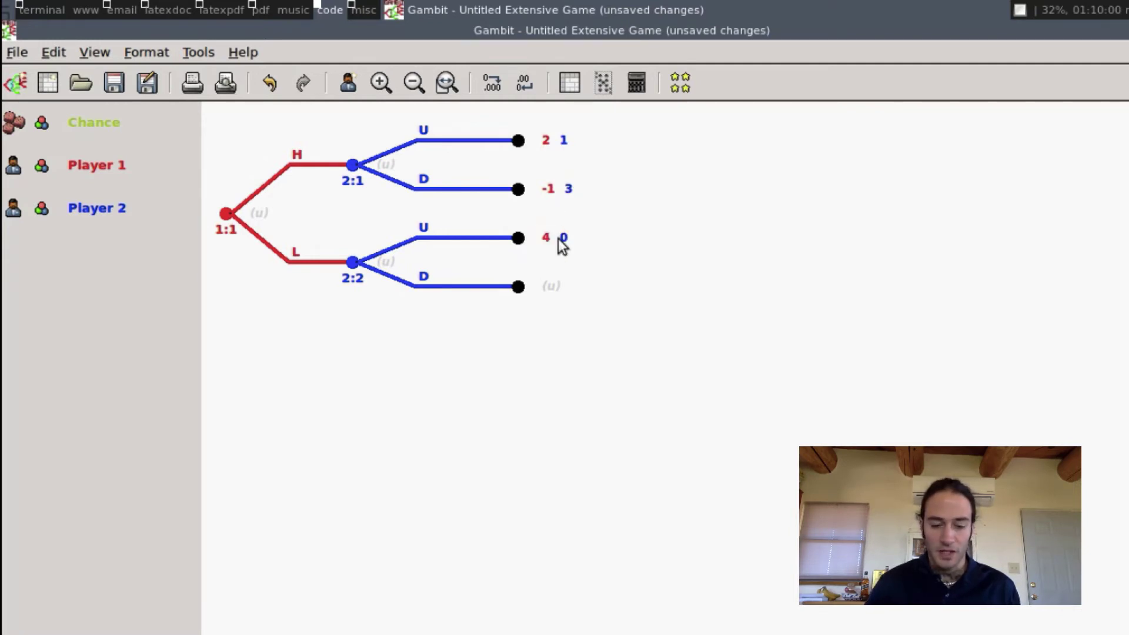
left_click(567, 239)
type("2")
key("Return")
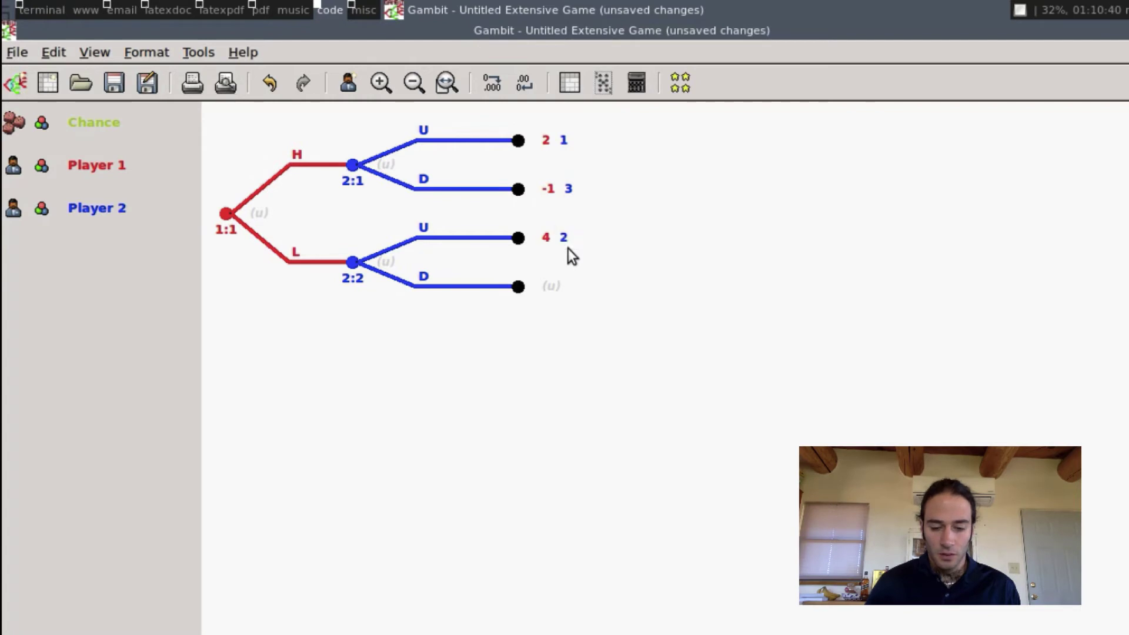
double_click(528, 283)
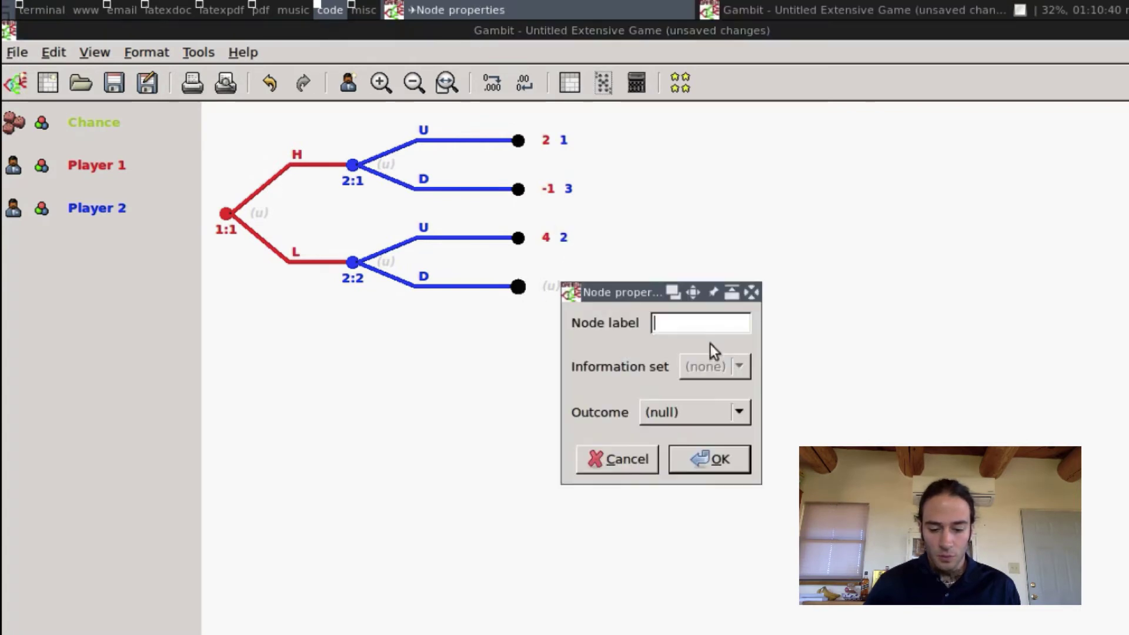
left_click(623, 462)
left_click(545, 286)
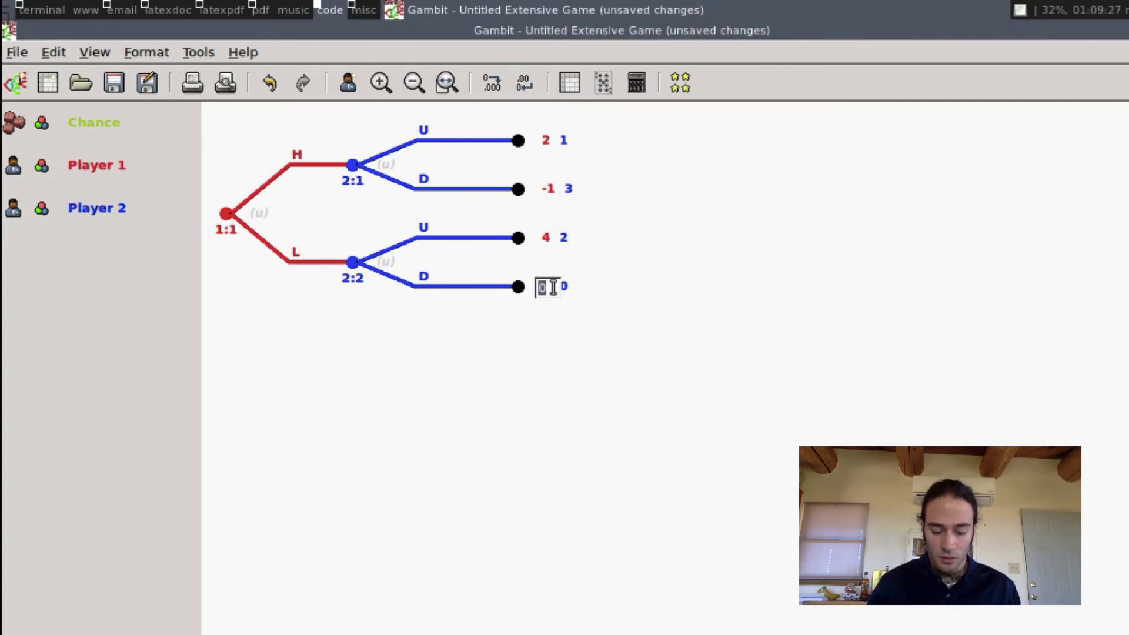
type("3")
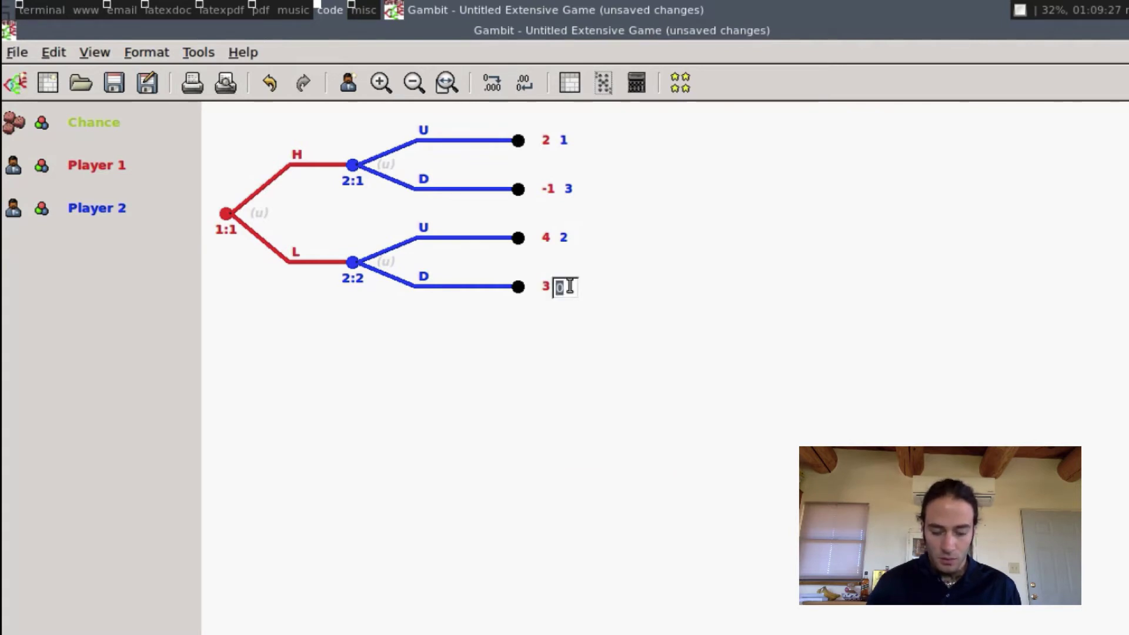
key("BackSpace")
type("4")
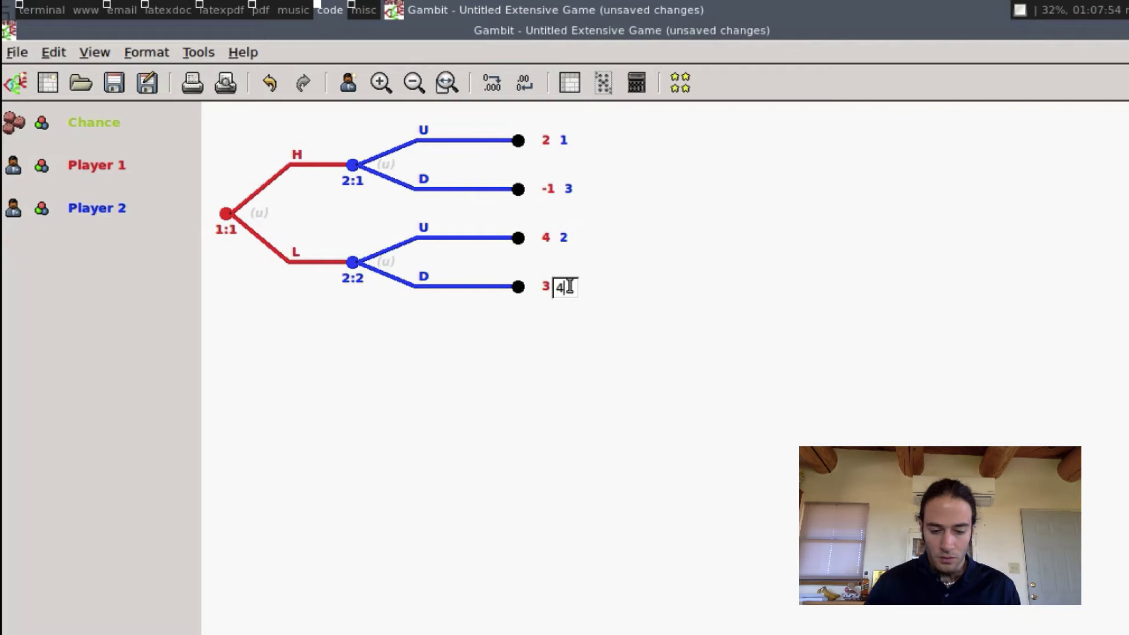
key("Return")
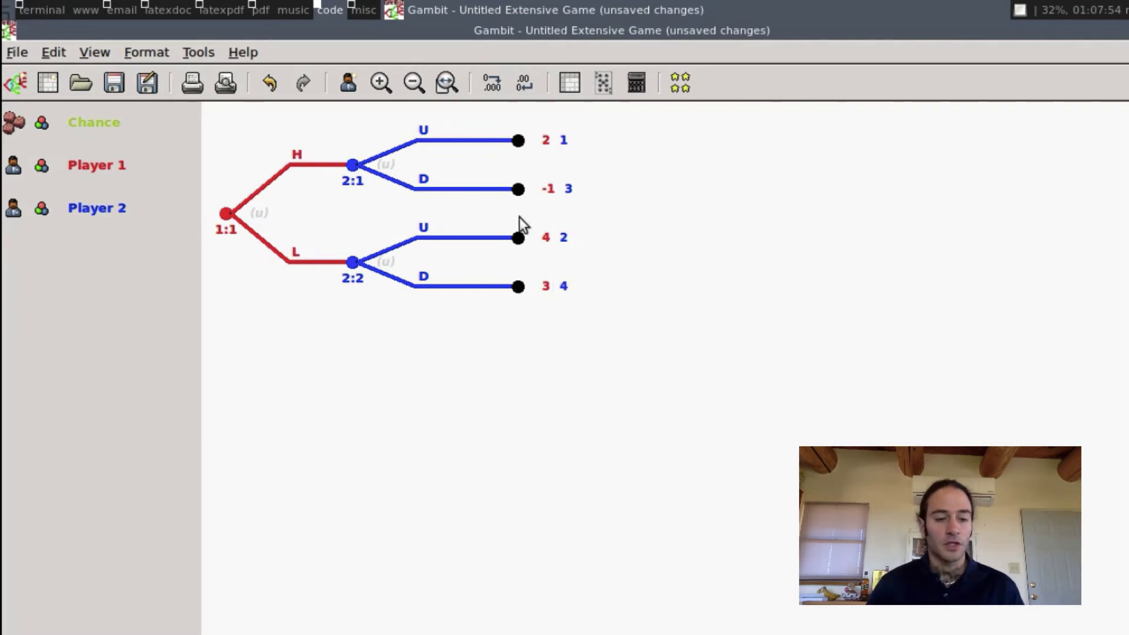
Compute one Nash equilibrium from Tools > Equilibrium.
left_click(193, 54)
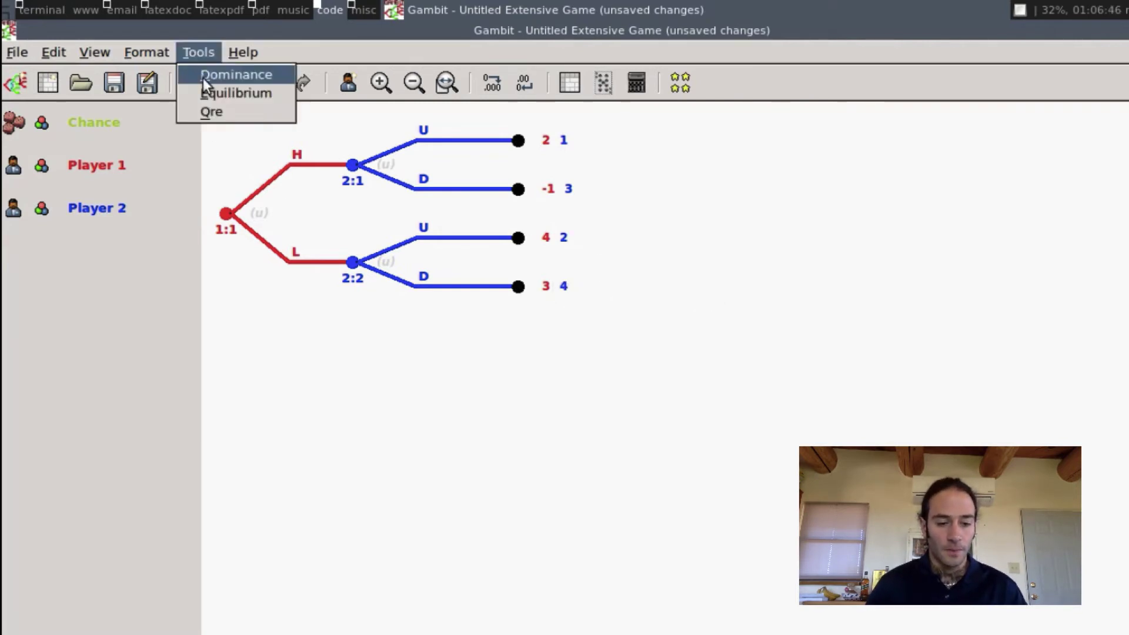
left_click(205, 93)
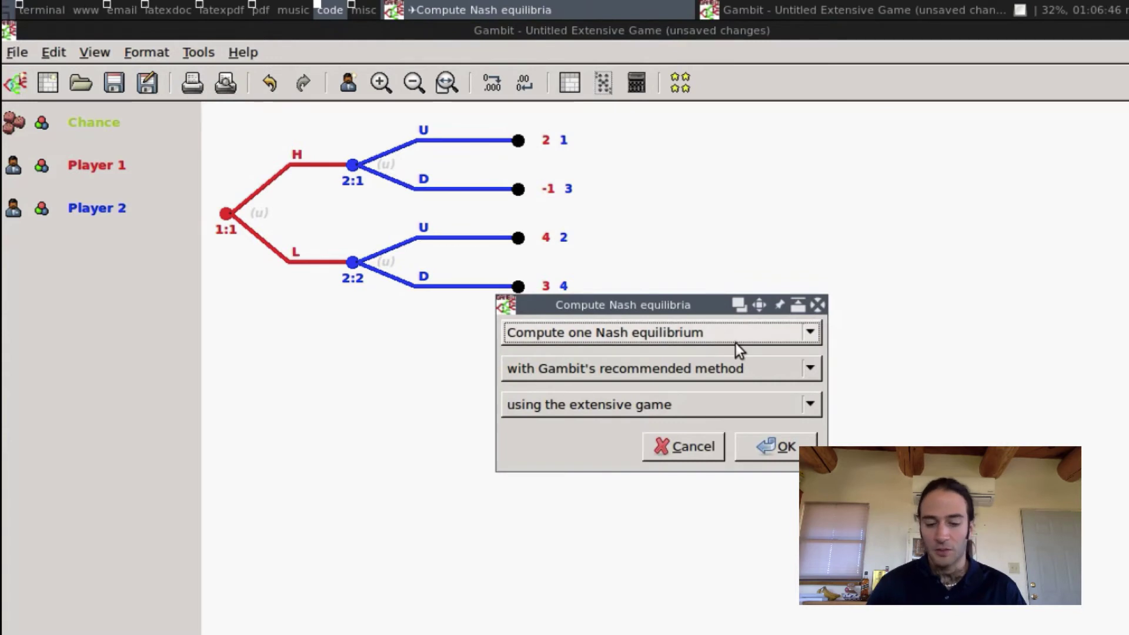
left_click(787, 449)
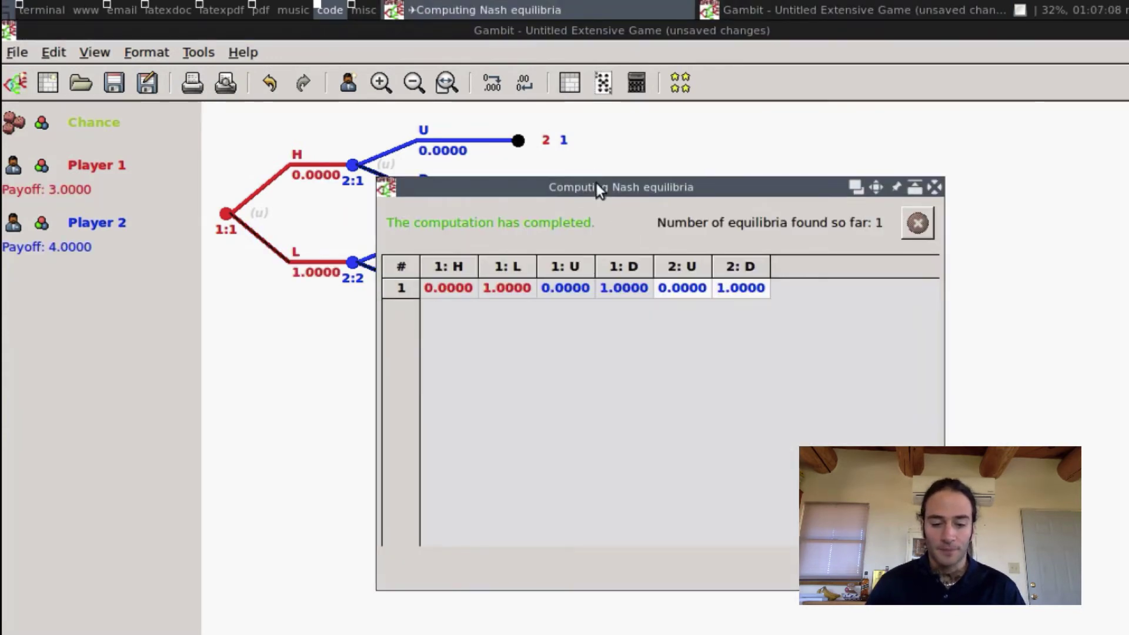
Drag the Computing Nash equilibria window down-right to reveal the tree's L and D probabilities.
left_click_drag(596, 182, 789, 289)
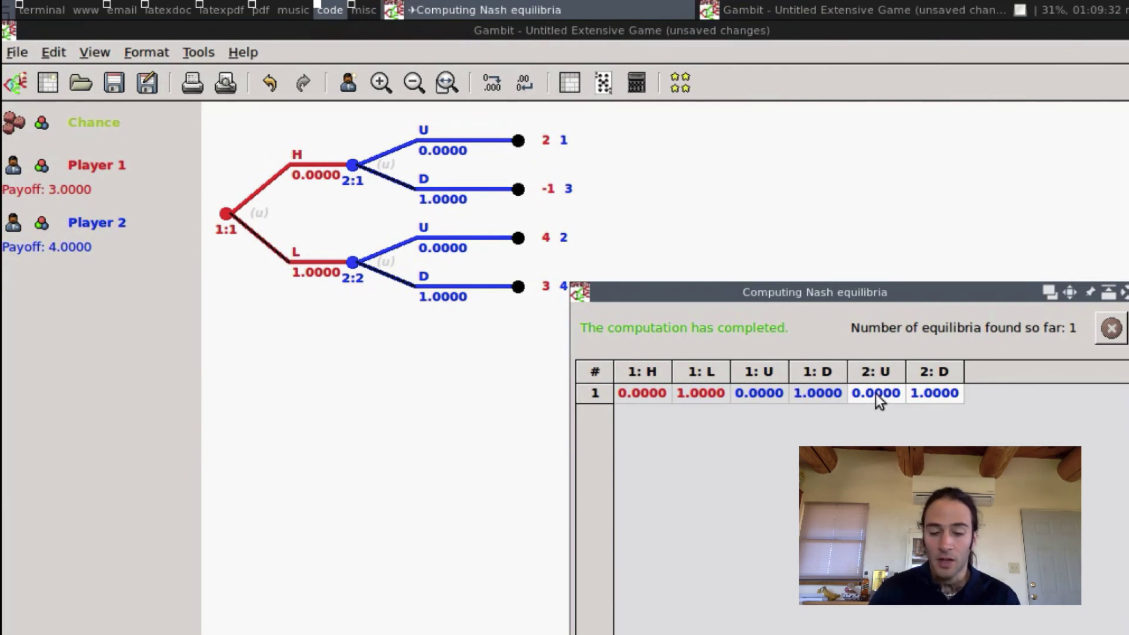
left_click_drag(854, 300, 901, 301)
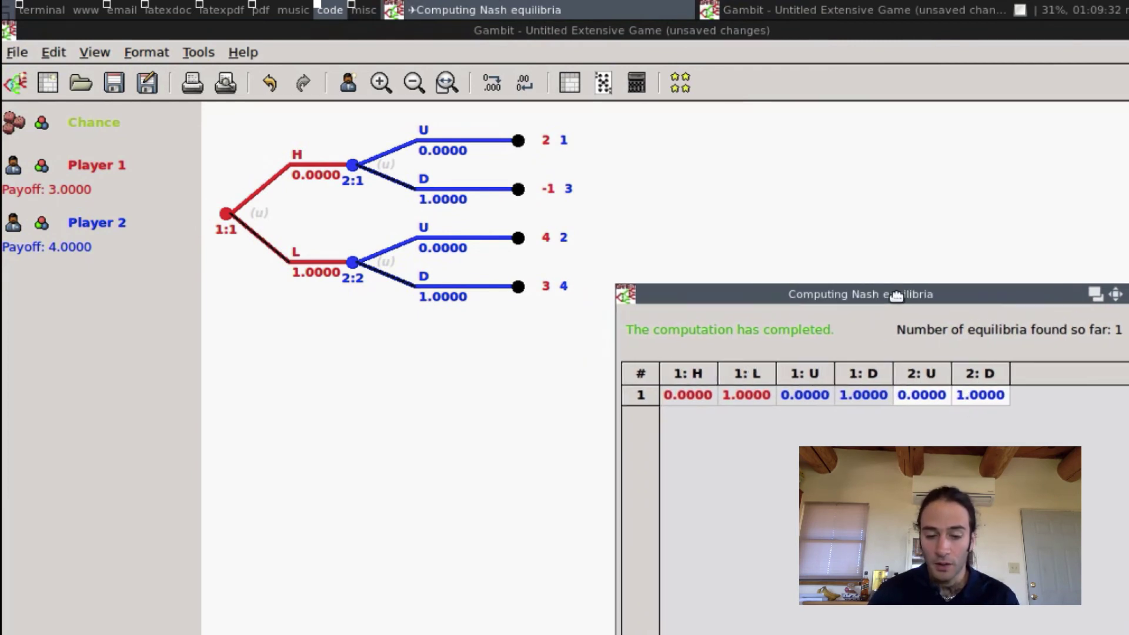